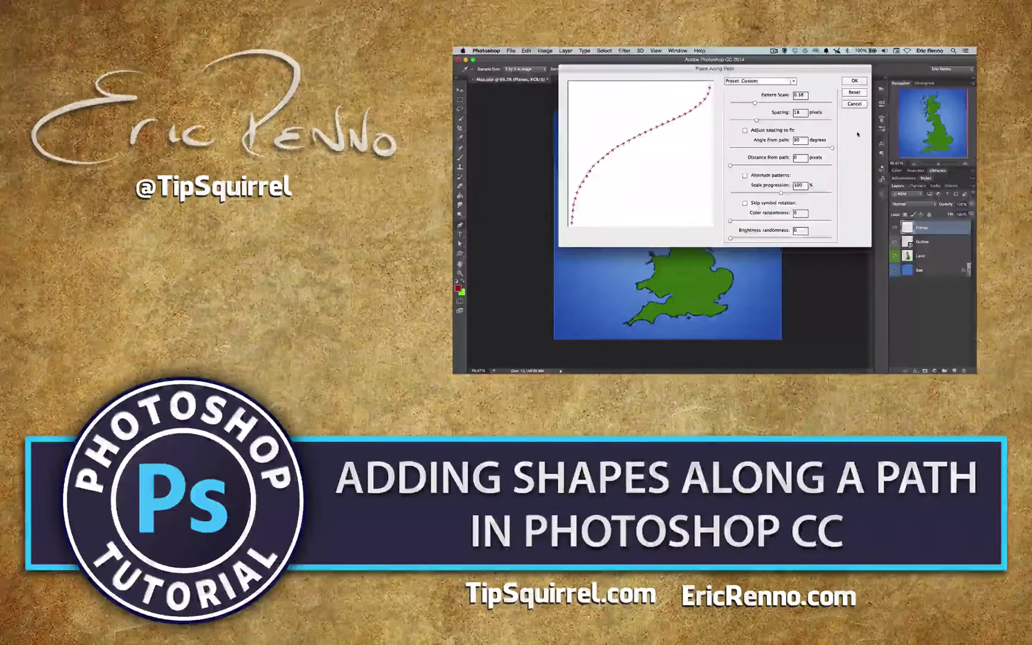
- Open Map.psd, showing the green UK map built from Outline, Land and Sea layers
click(853, 81)
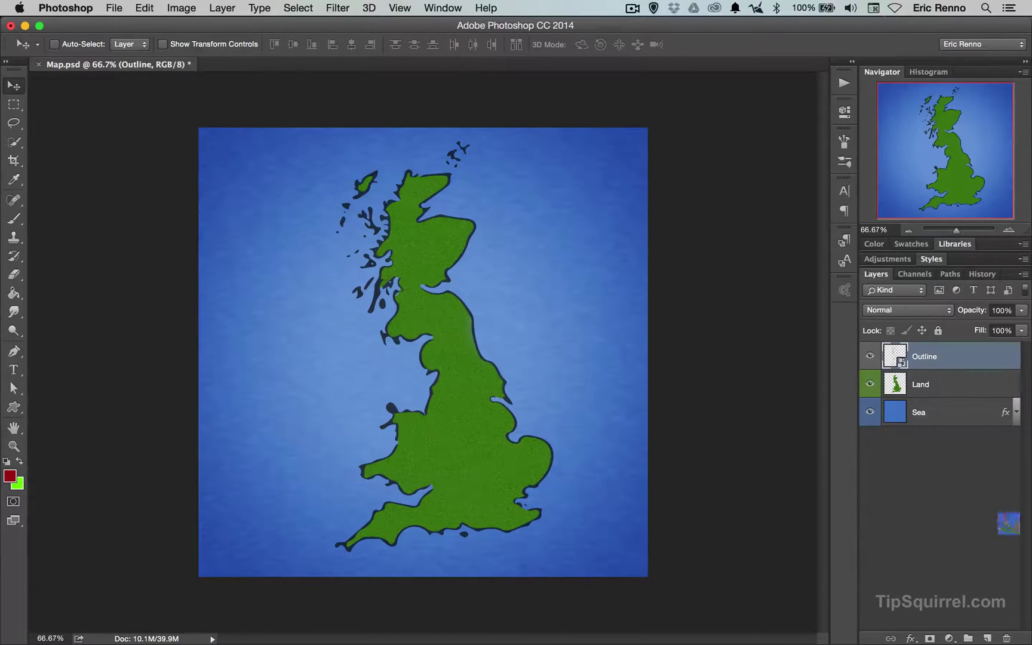
- Hide the Outline, Land and Sea layers and draw a red airplane custom shape, about 274 × 287 px
drag(870, 383, 871, 355)
click(870, 411)
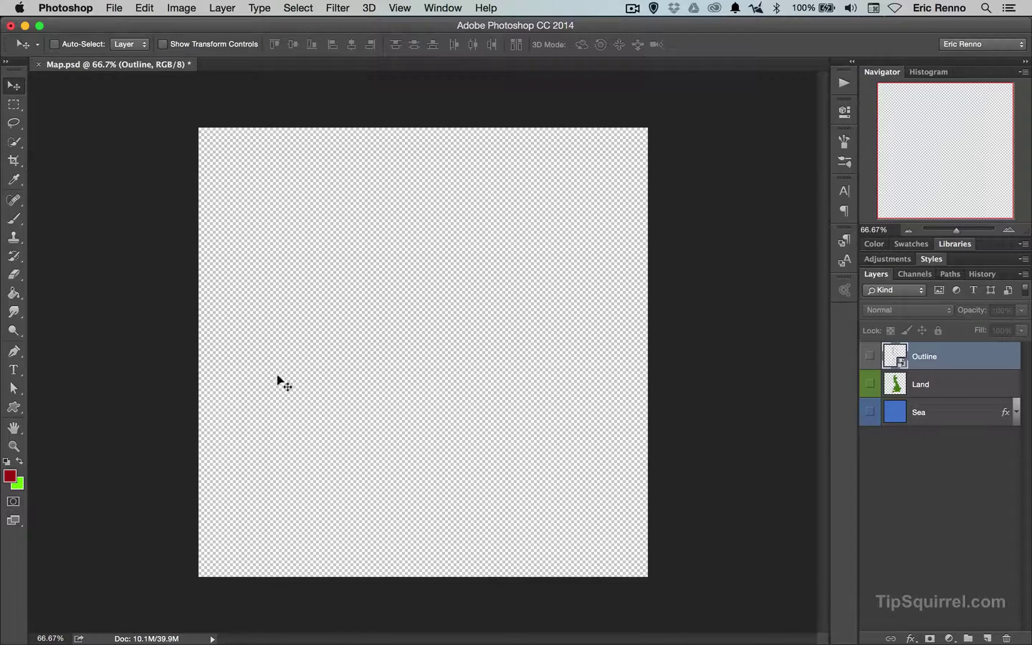
click(14, 410)
drag(14, 410, 121, 470)
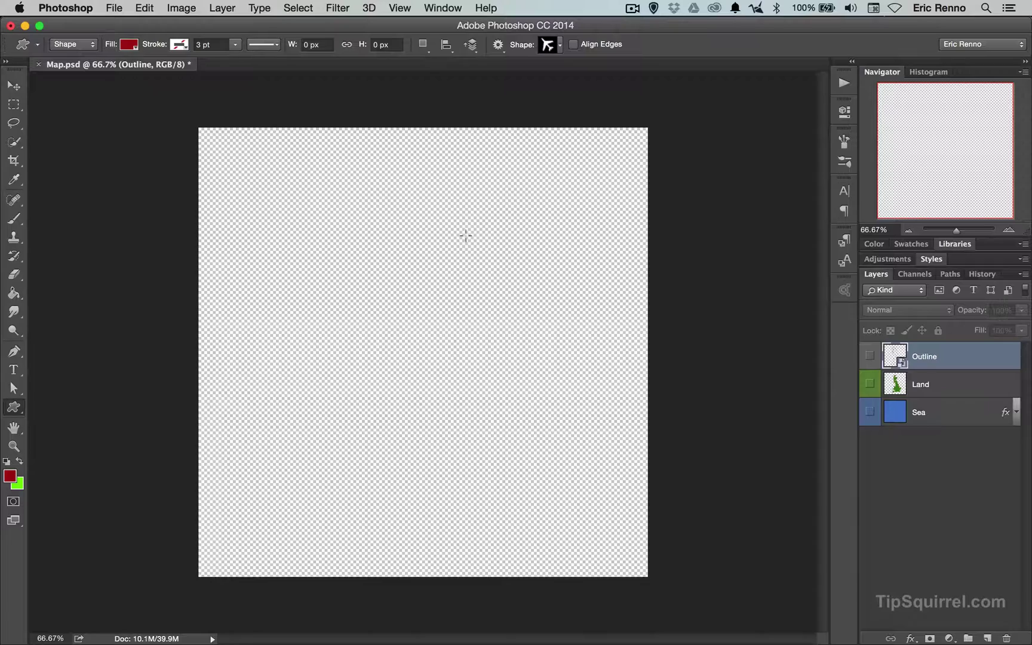
click(561, 45)
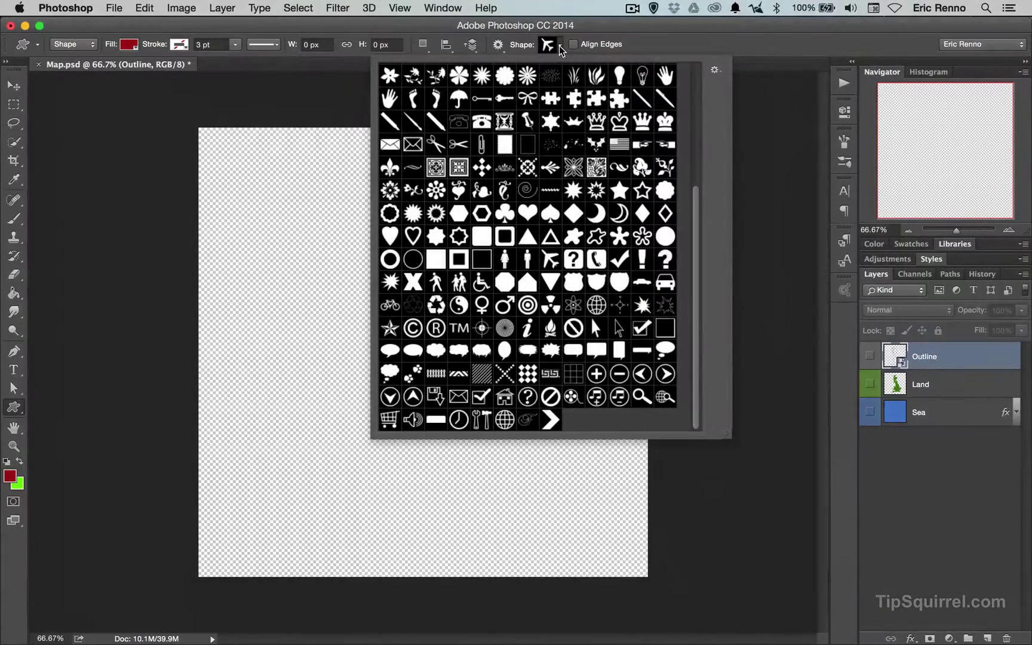
click(559, 45)
drag(364, 258, 429, 334)
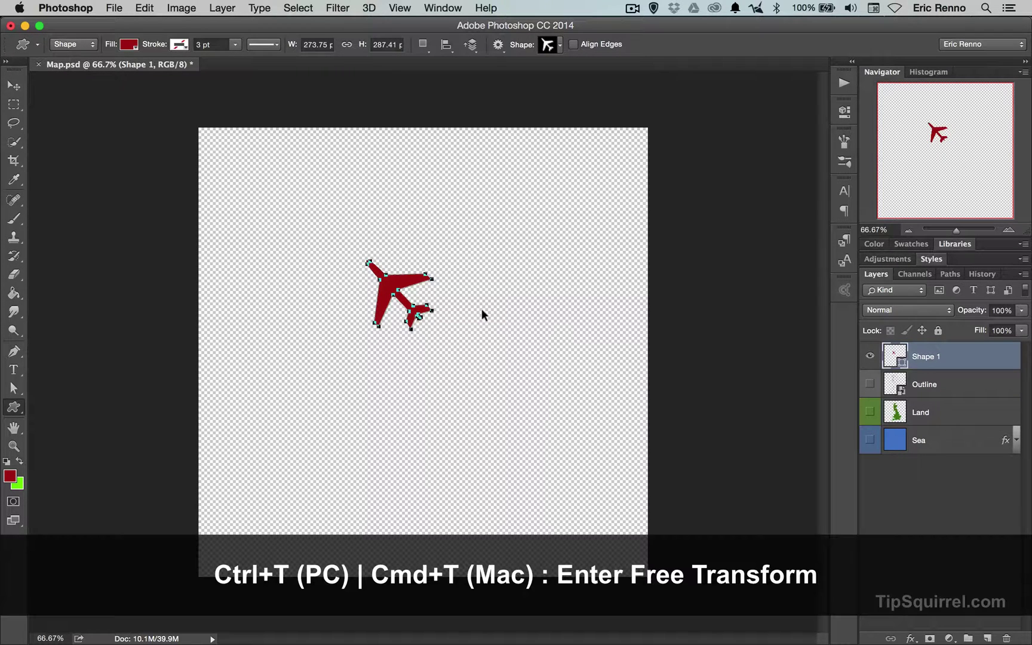
- Free-transform the airplane, rotating it 45° so it points straight up
key(super+t)
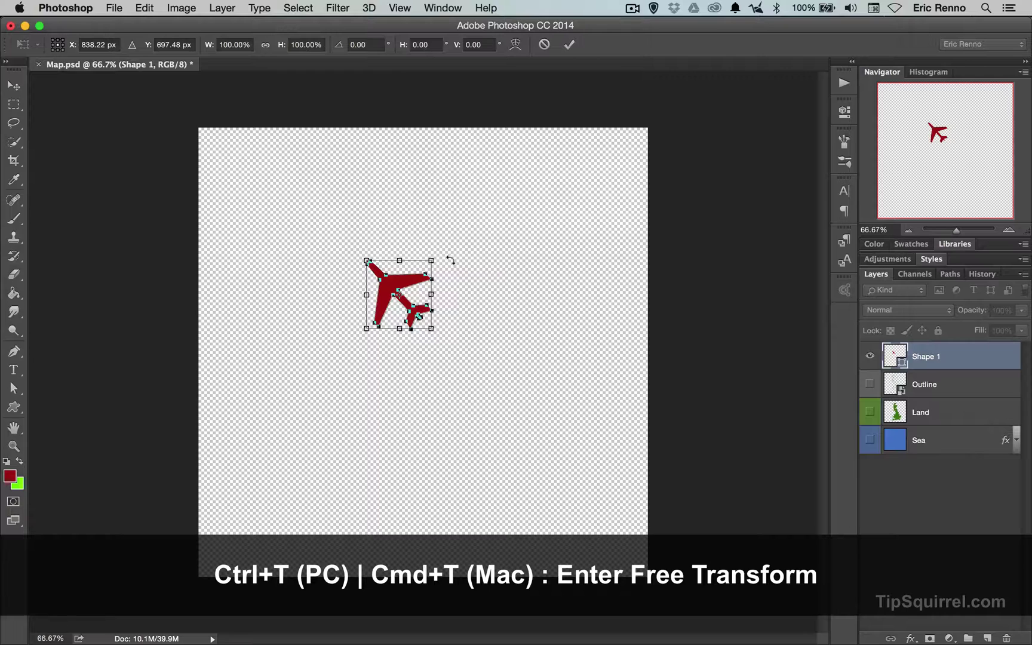
drag(456, 244, 467, 290)
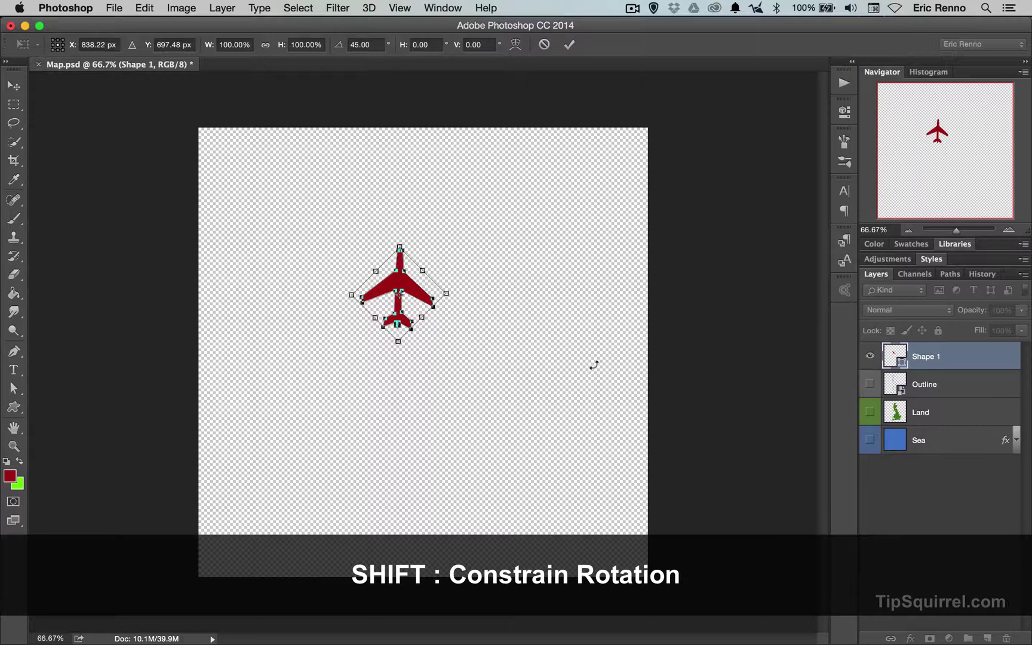
click(569, 45)
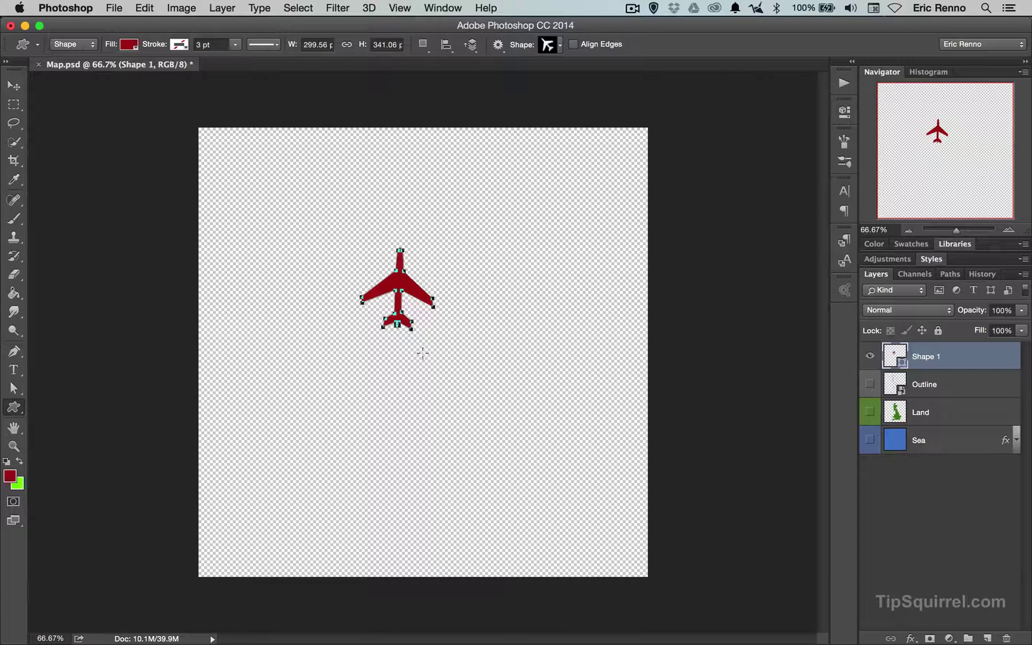
- Marquee-select around the upright plane and define it as a pattern named 'Red Plane'
click(16, 104)
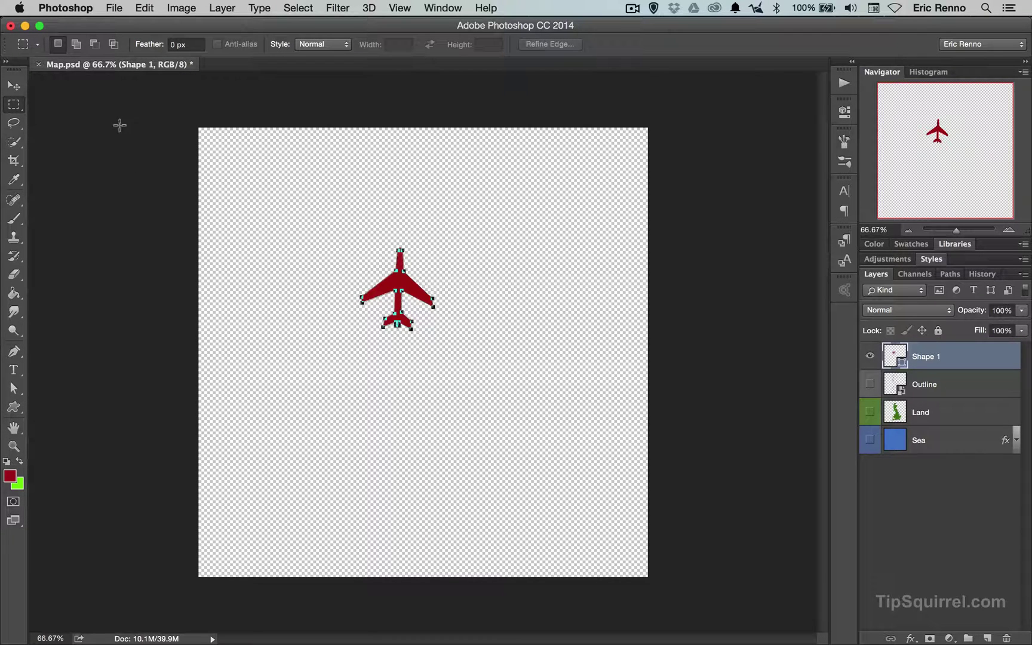
drag(340, 229, 462, 356)
click(145, 8)
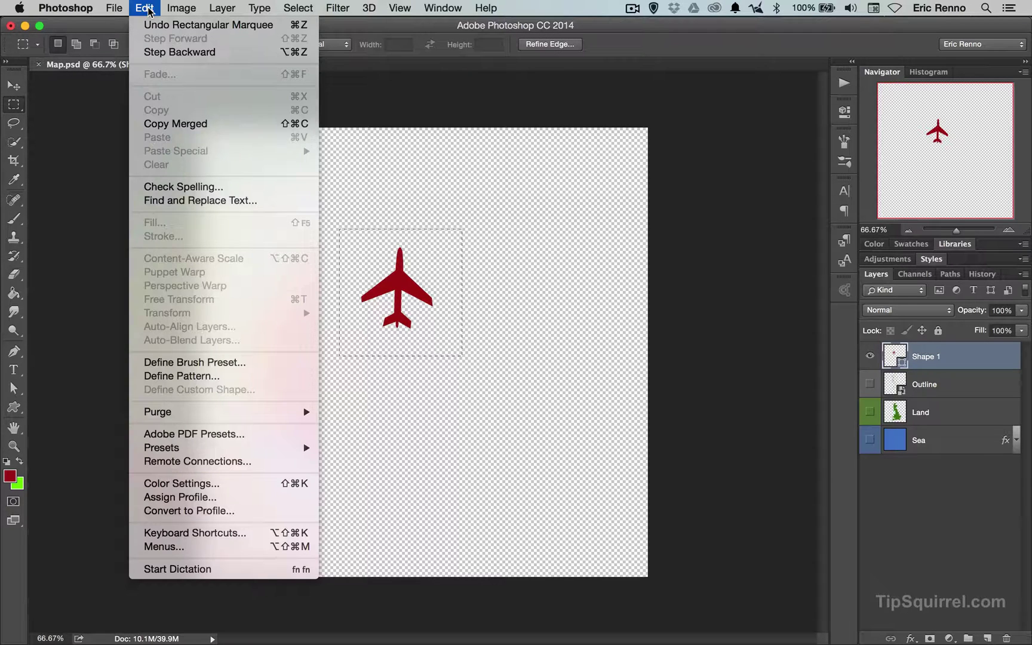
click(224, 377)
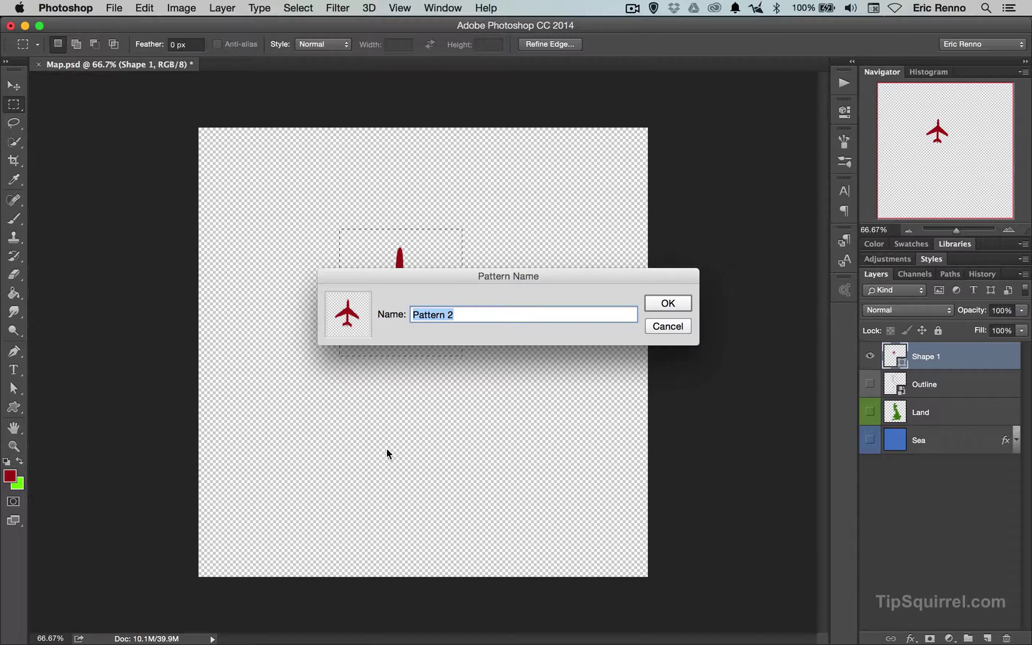
text(Red Plane)
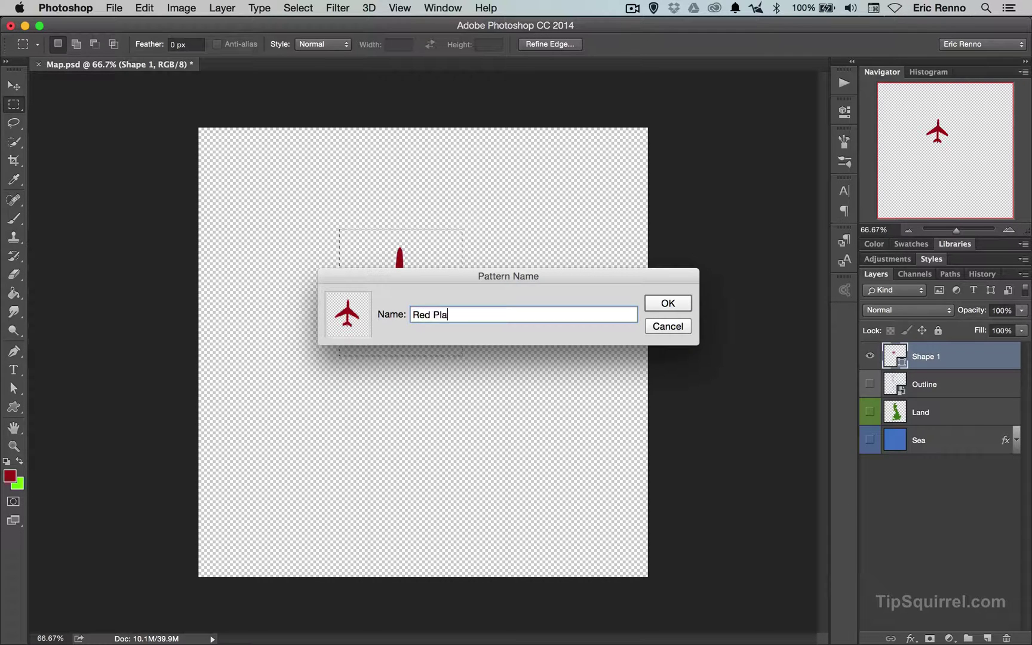
click(667, 303)
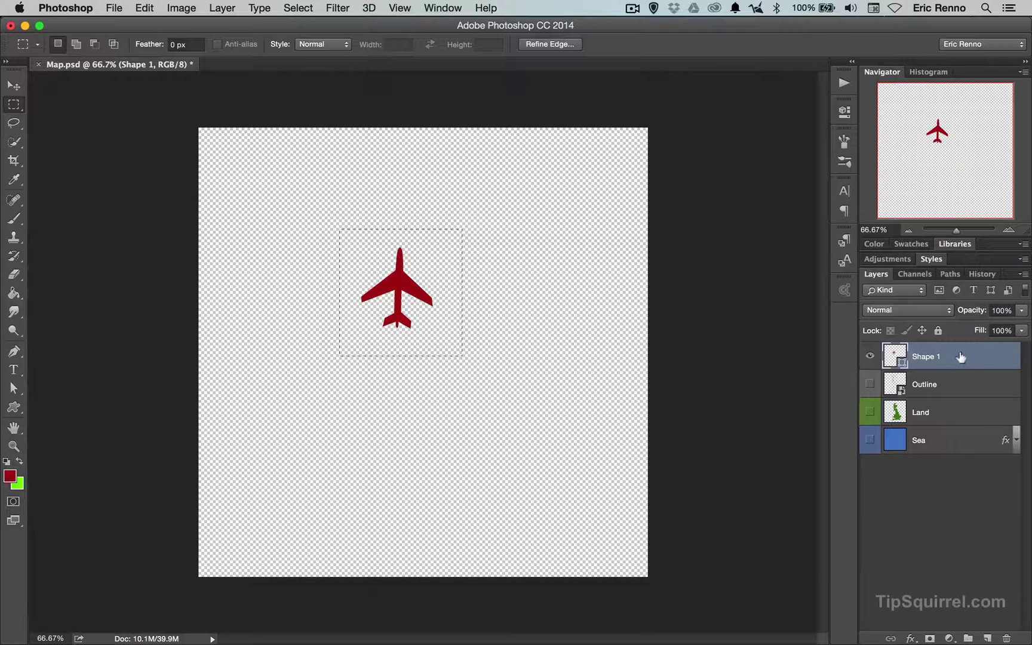
- Delete the Shape 1 layer, deselect, and show the Outline and Land layers again
drag(963, 357, 1007, 636)
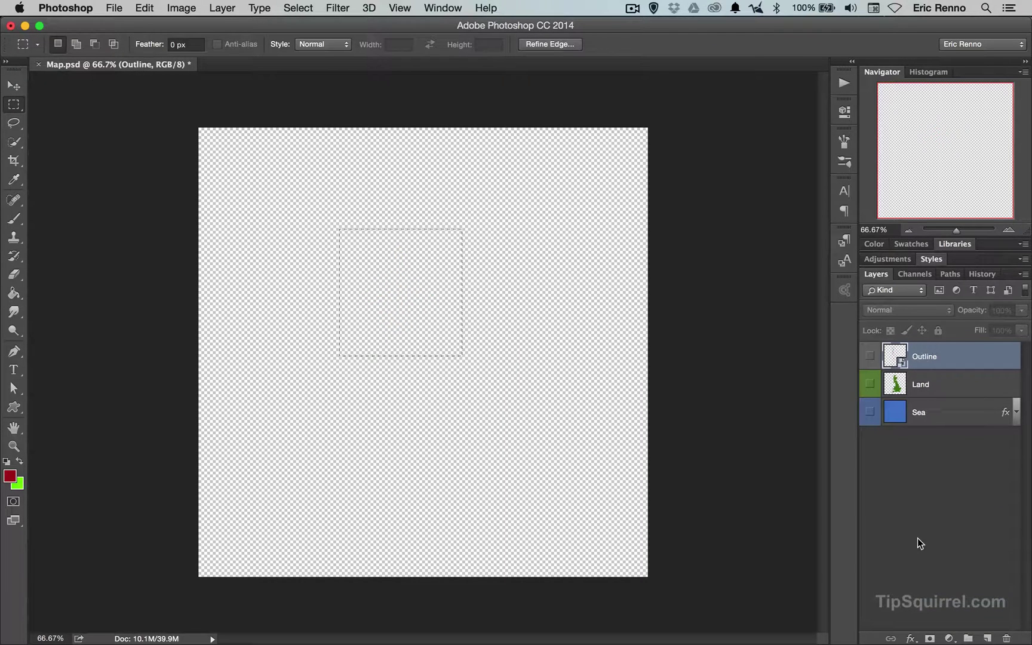
key(super+d)
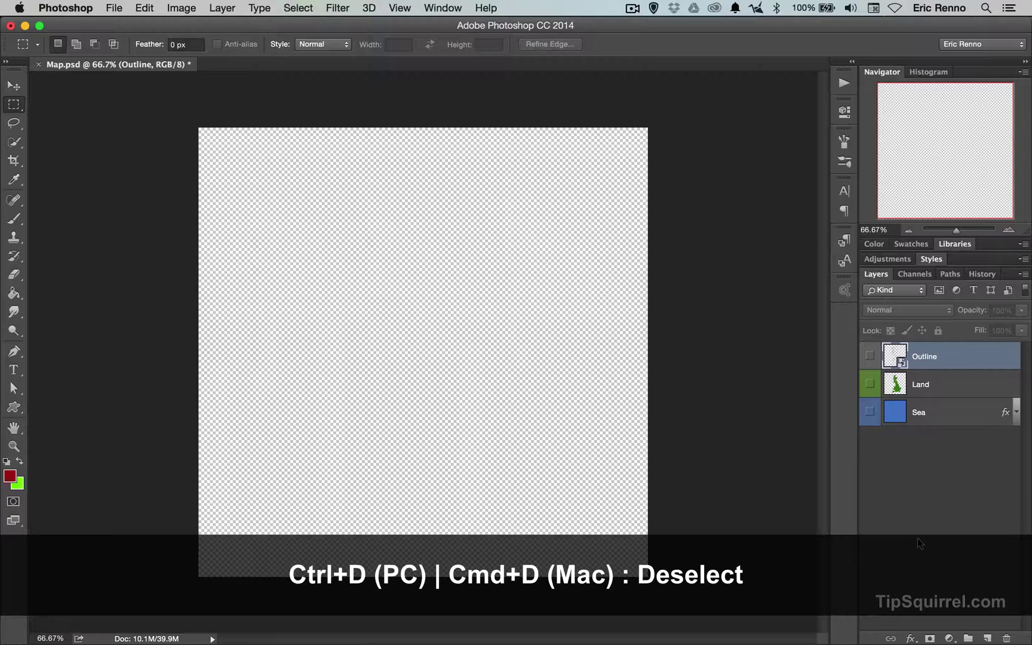
click(869, 355)
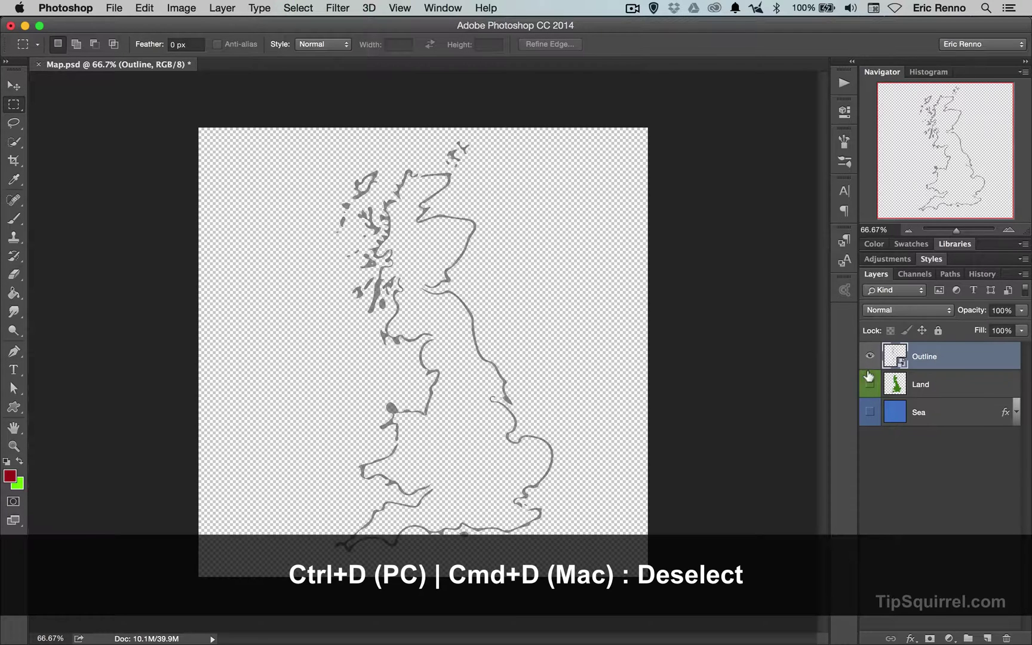
click(870, 383)
- Show the Sea layer and add a new empty layer named 'Planes' on top
click(870, 412)
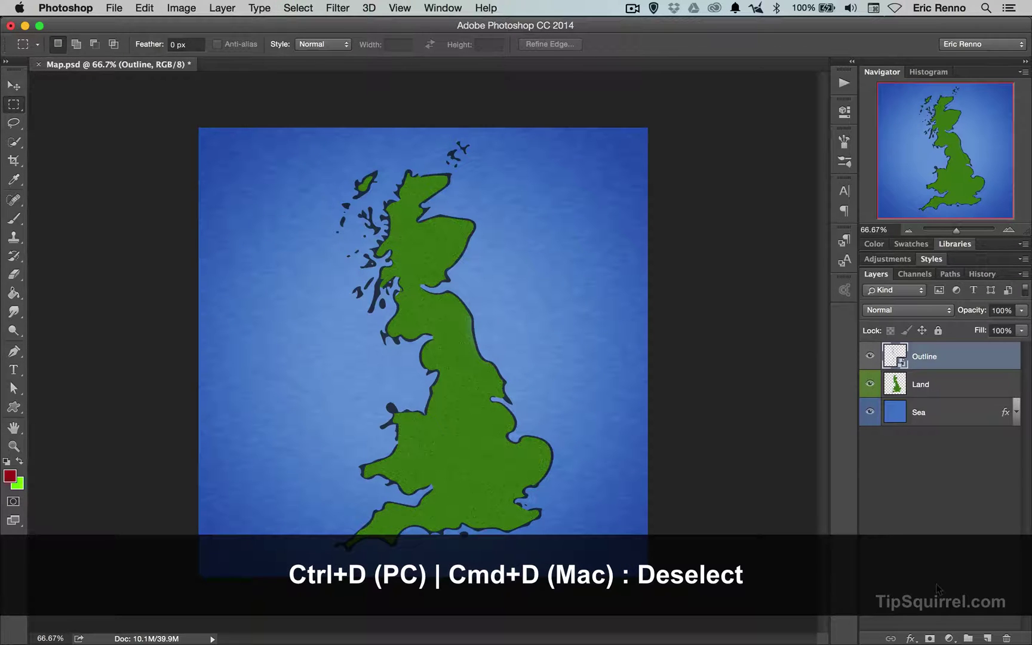
click(988, 638)
double_click(920, 357)
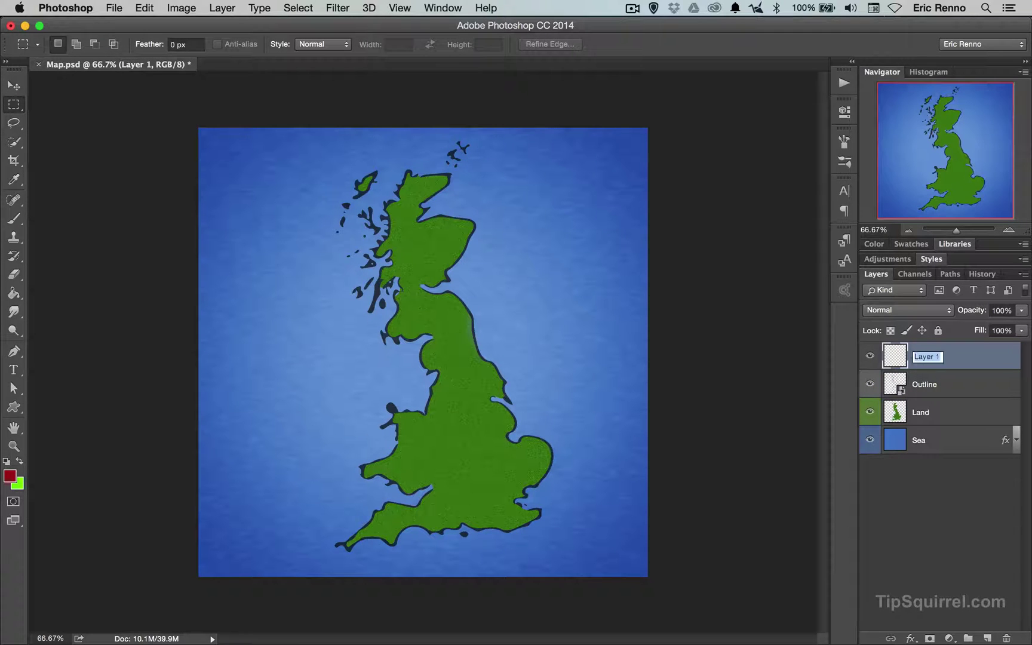
text(Planes)
key(Return)
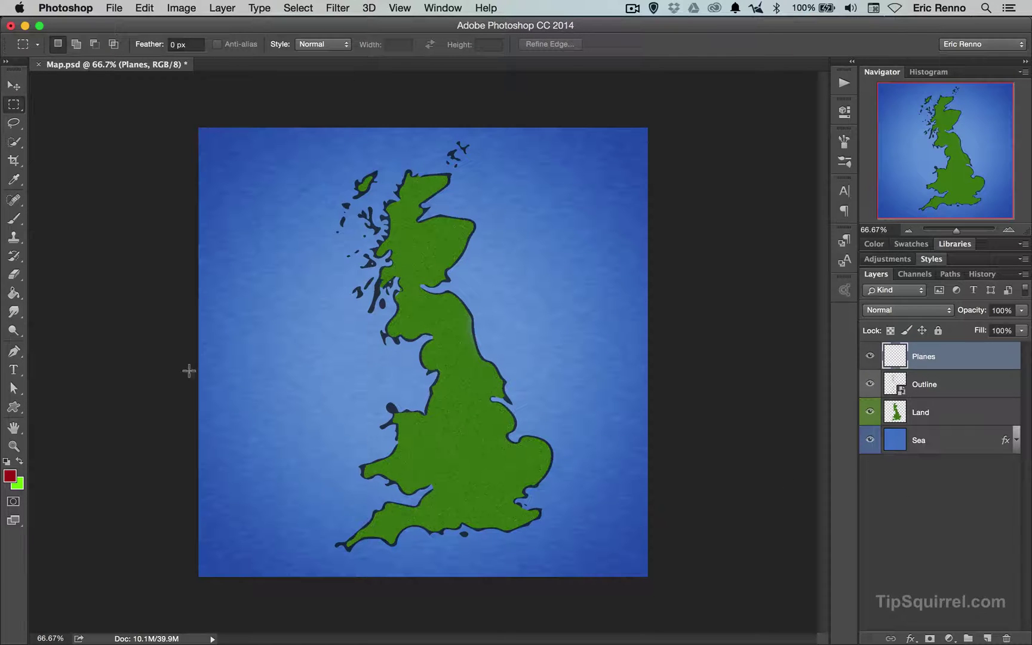
- Draw a curved Pen path from southern England up to northern Scotland
click(13, 351)
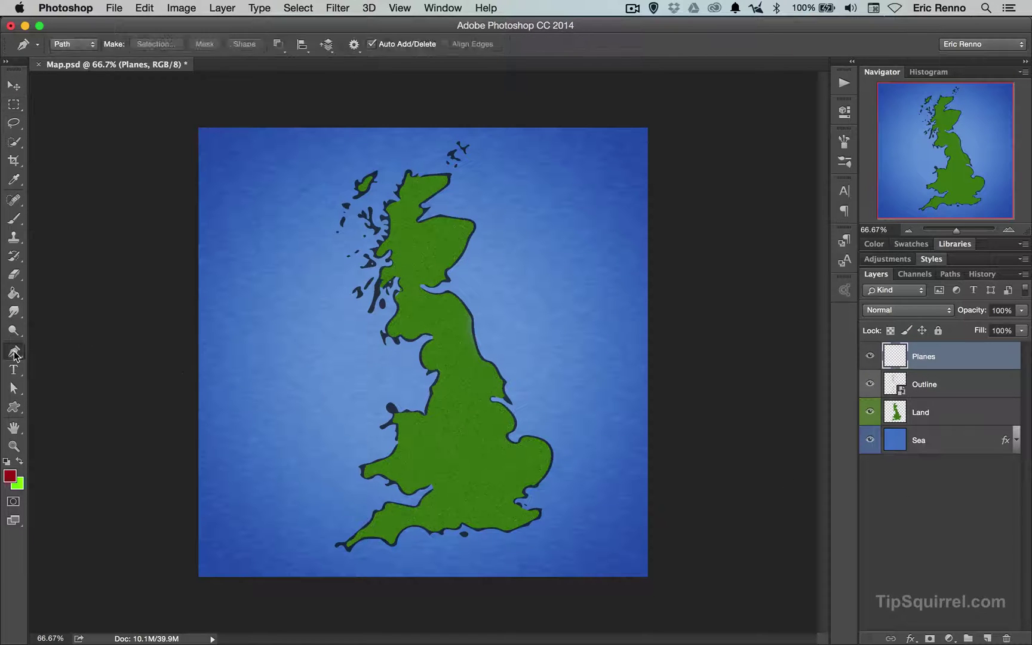
click(490, 504)
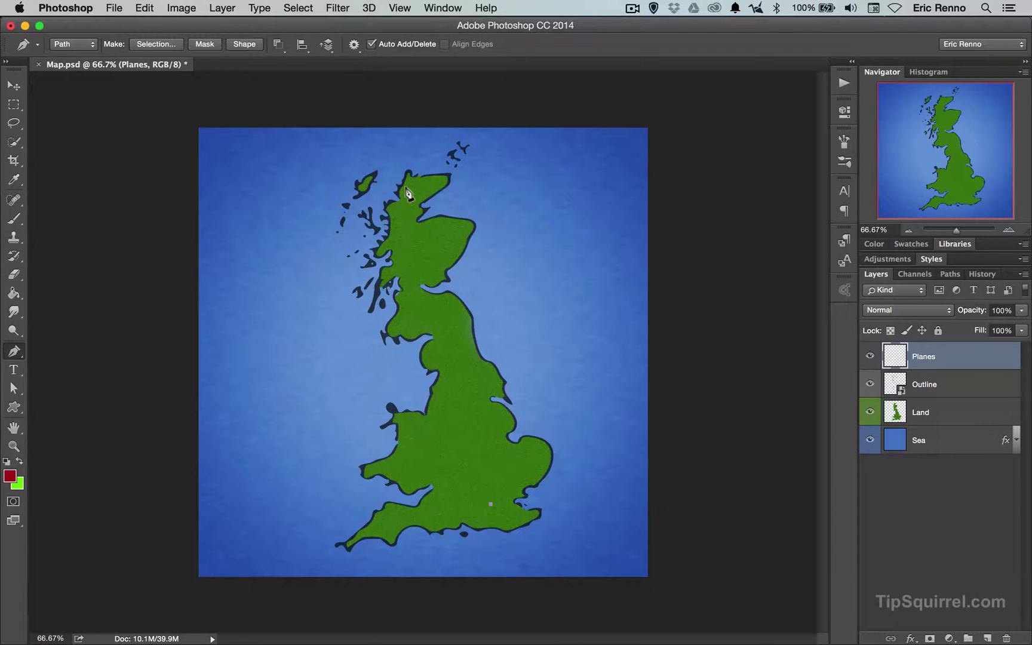
drag(411, 193, 539, 45)
- Fill with the Place Along Path script using the Red Plane pattern and run it
click(144, 9)
click(156, 222)
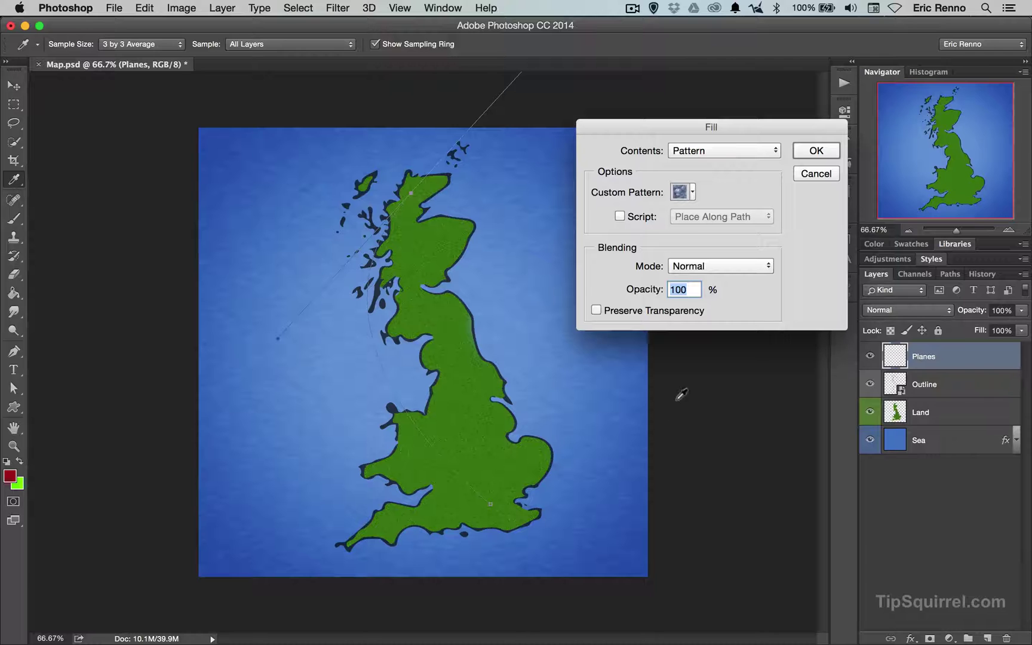
click(620, 217)
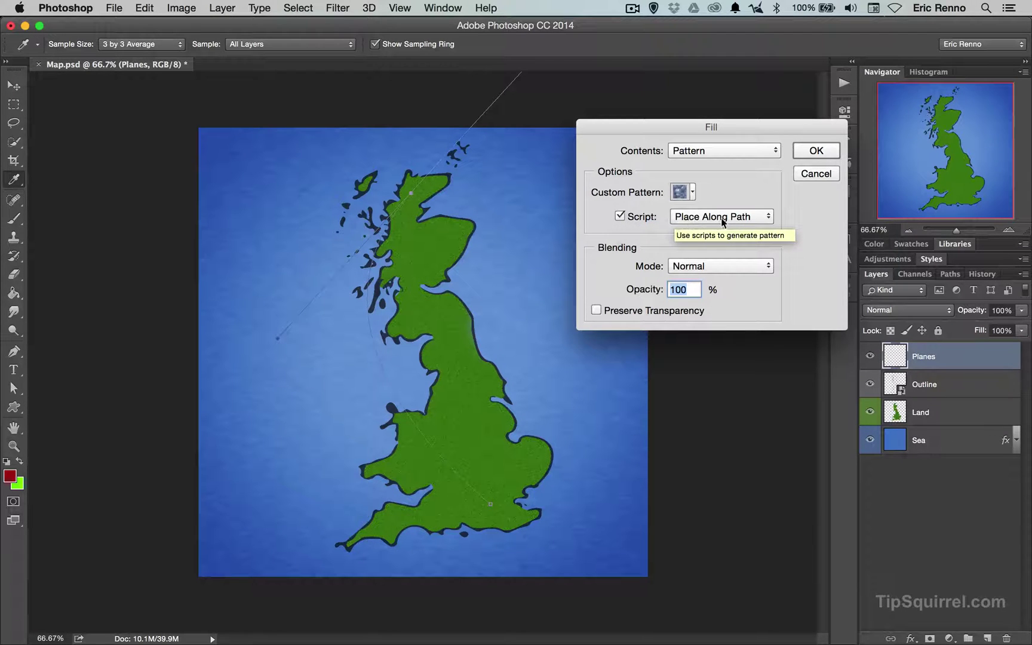
click(771, 221)
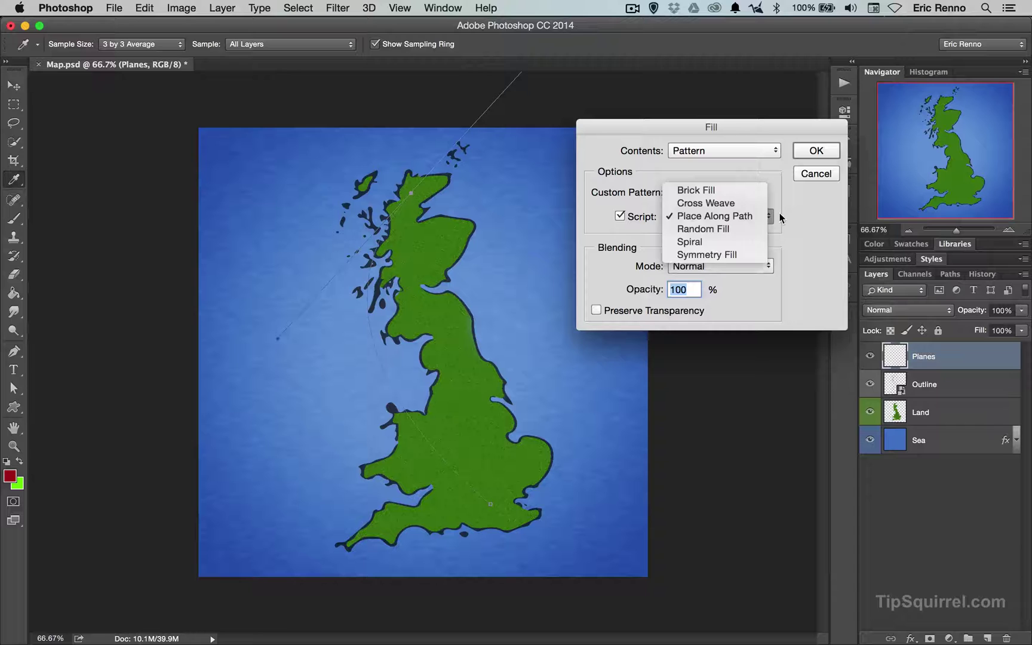
click(723, 217)
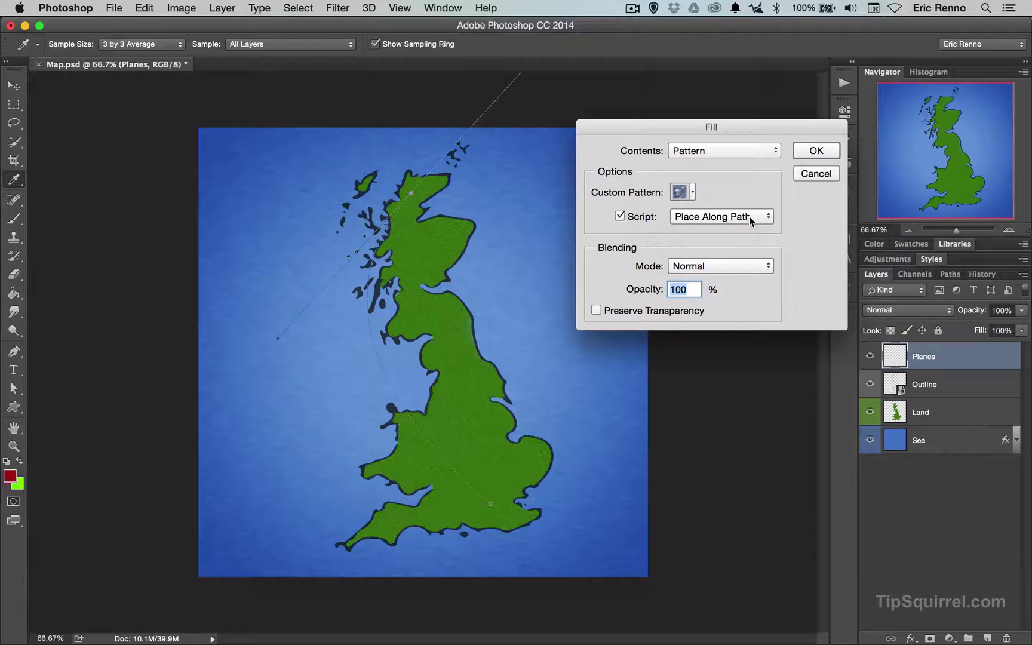
click(693, 192)
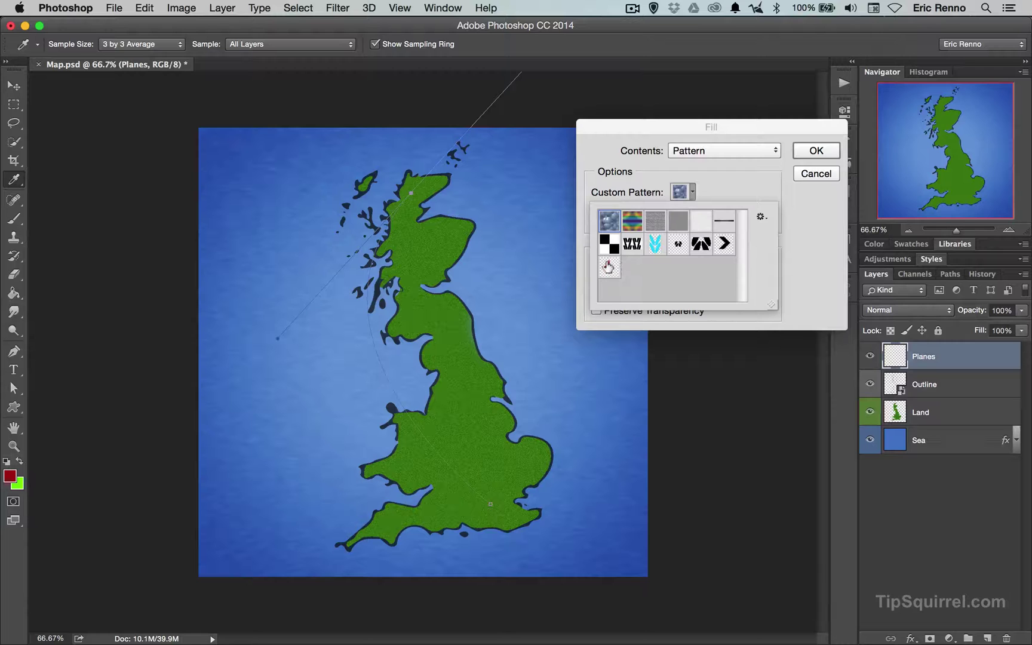
click(608, 267)
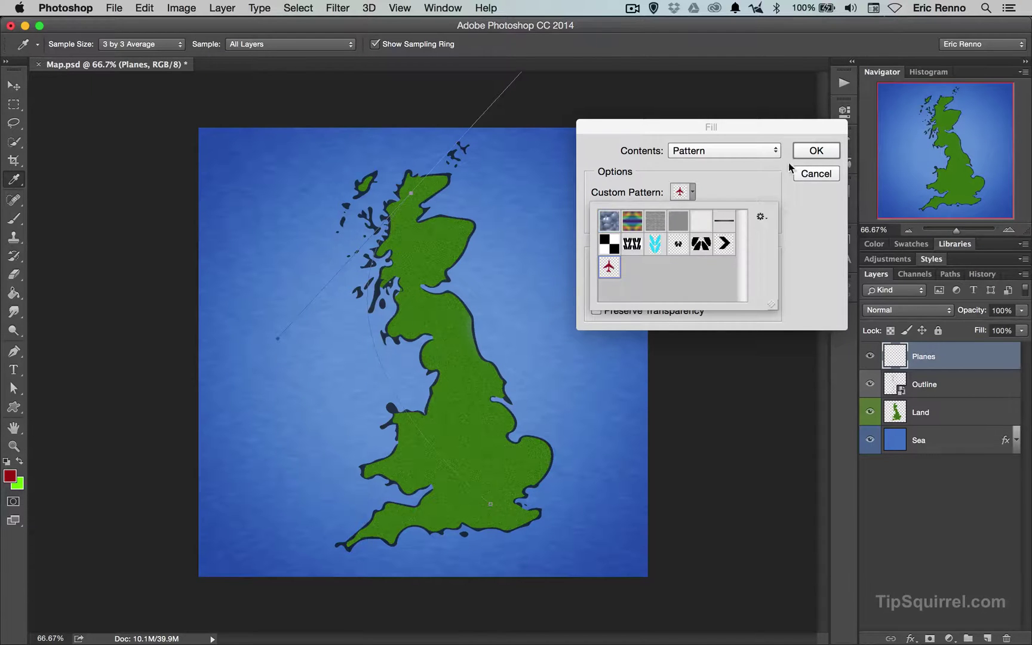
click(769, 175)
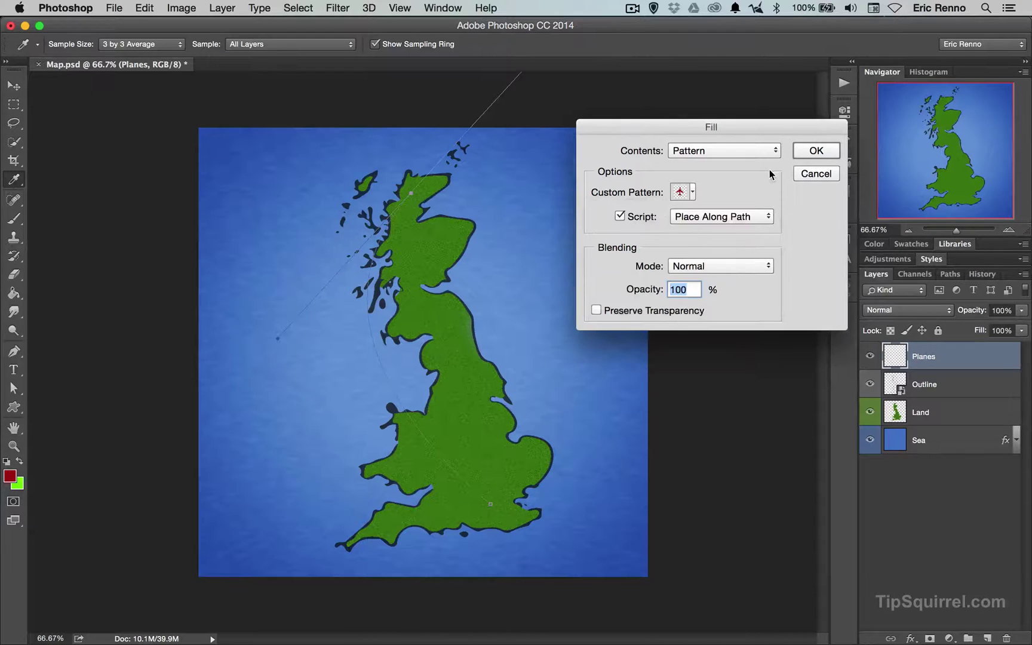
click(816, 152)
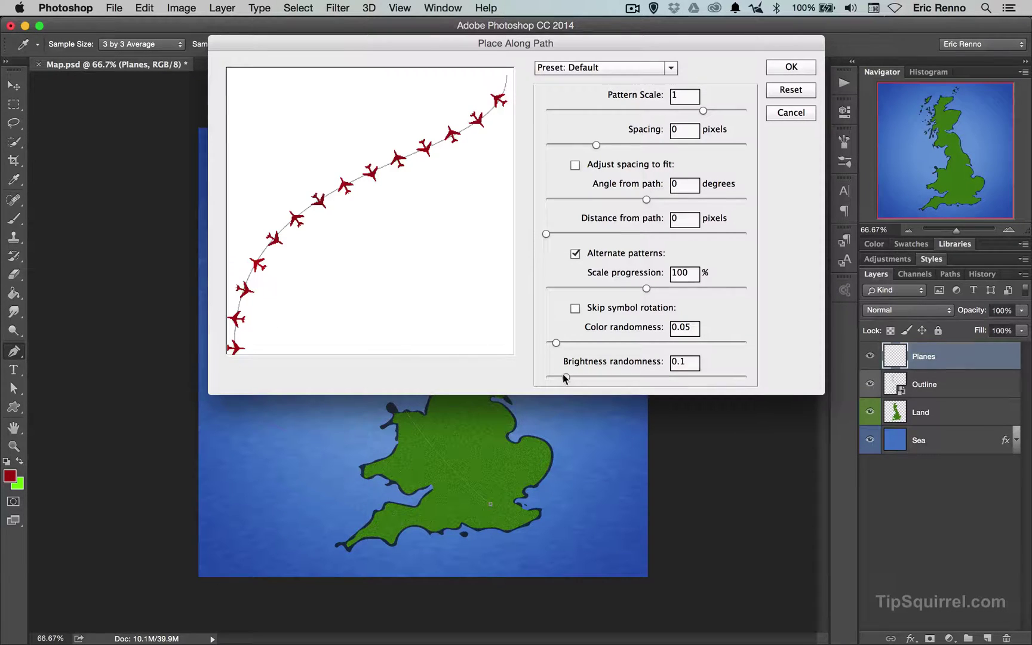
- Set Color and Brightness randomness to 0 so all planes stay the same dark red
drag(565, 377, 754, 380)
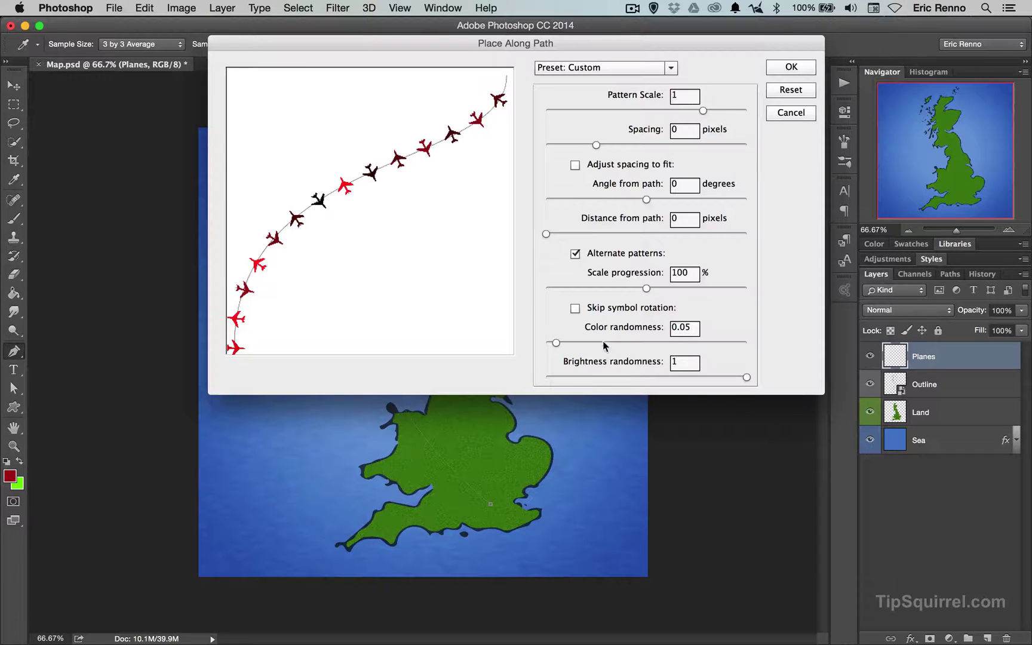
drag(556, 343, 532, 346)
drag(747, 377, 532, 385)
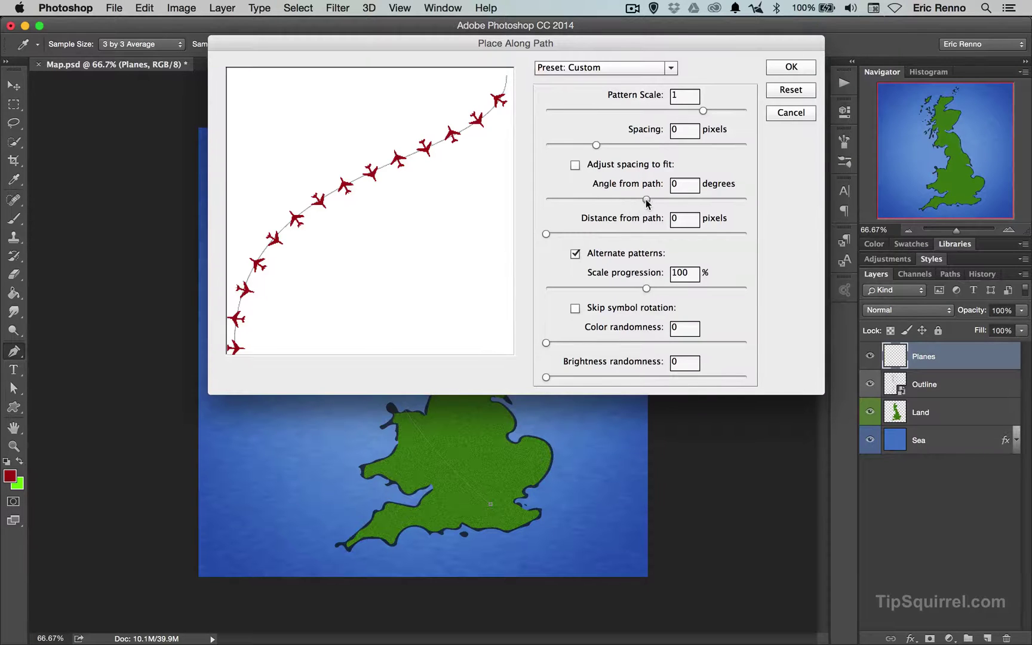
- Set Angle from path to 90°, Distance from path to 0, and turn off Alternate patterns
drag(648, 201, 650, 203)
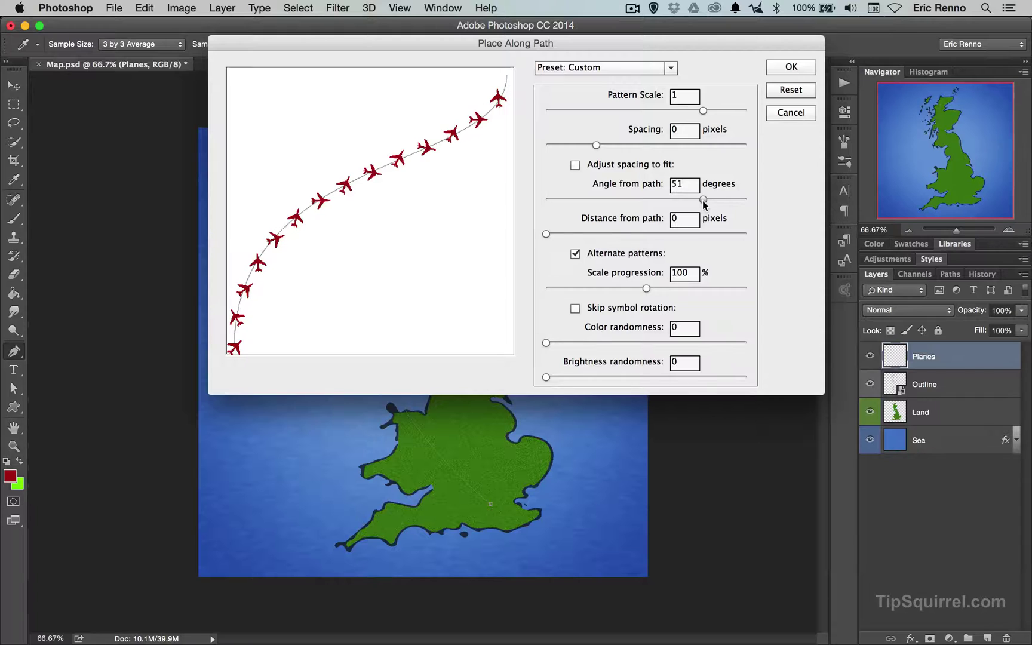
drag(704, 204, 713, 203)
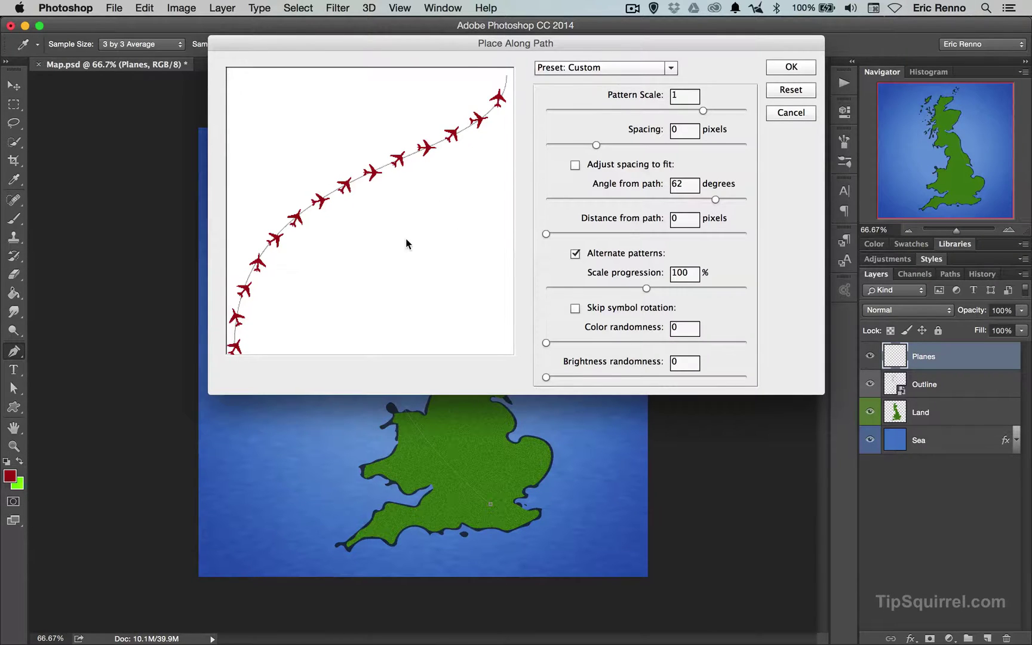
drag(548, 235, 581, 235)
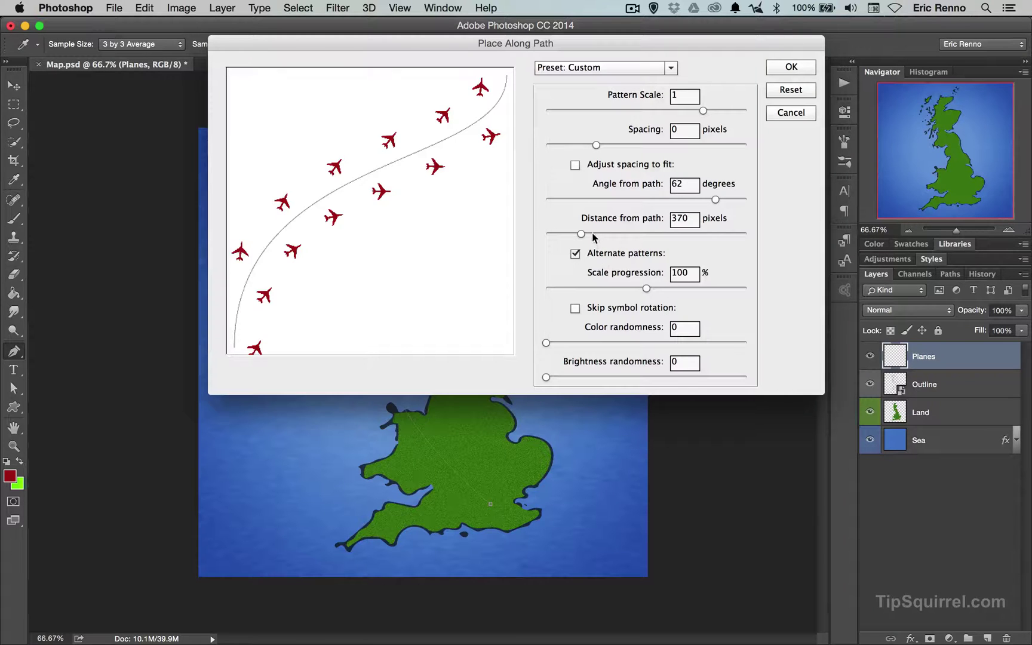
drag(582, 232, 546, 233)
click(575, 254)
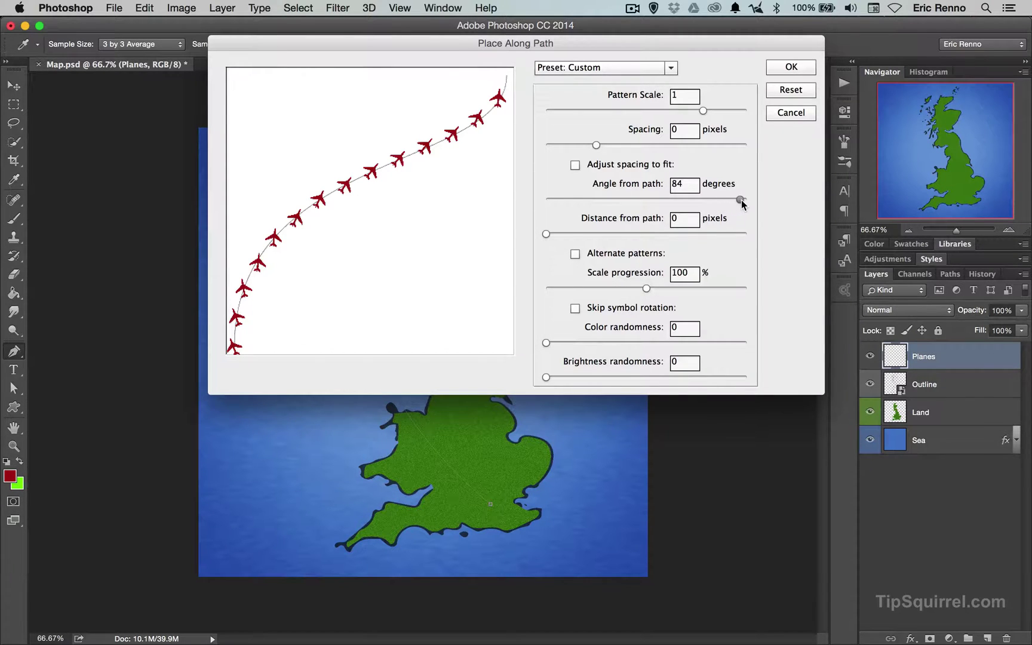
drag(742, 199, 748, 202)
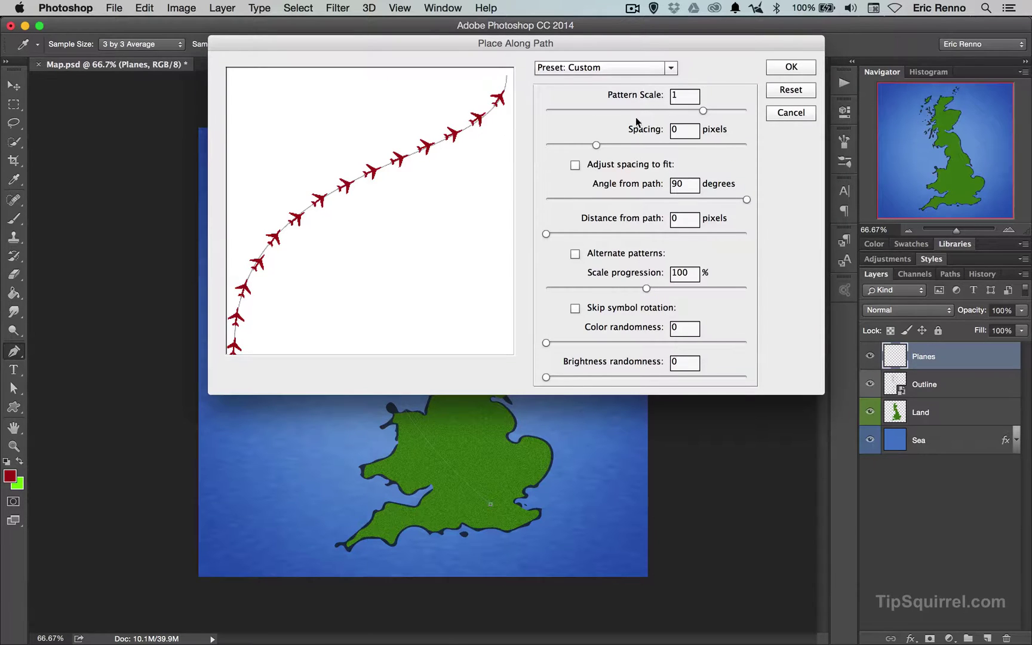
- Set Pattern Scale to 0.38 and Spacing to 18 pixels
drag(702, 111, 601, 111)
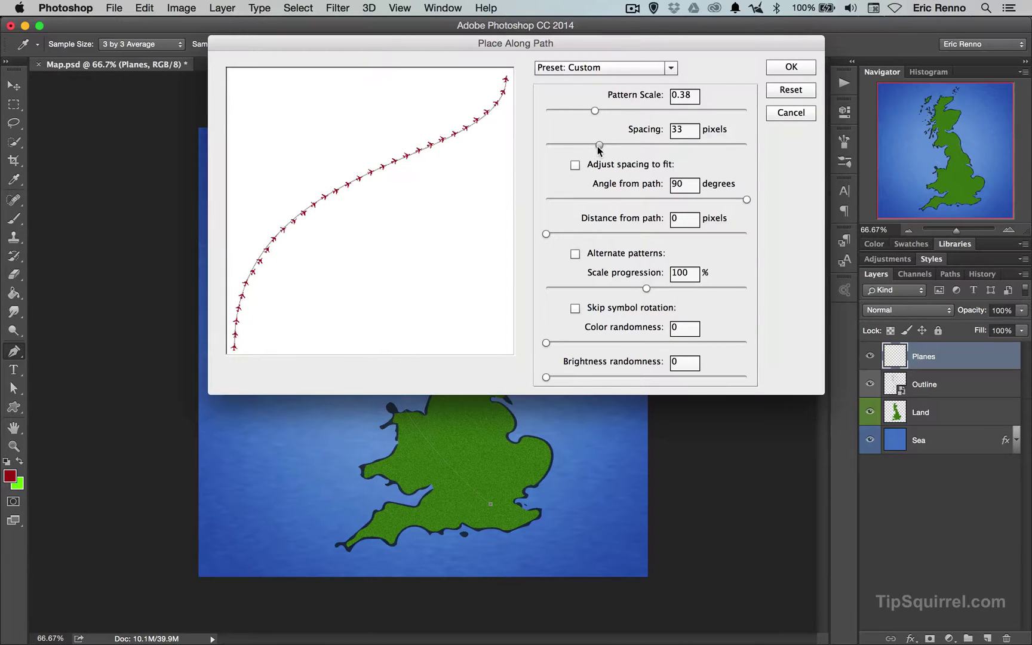
mouse_move(598, 145)
mouse_down()
mouse_move(615, 146)
mouse_move(598, 145)
mouse_up()
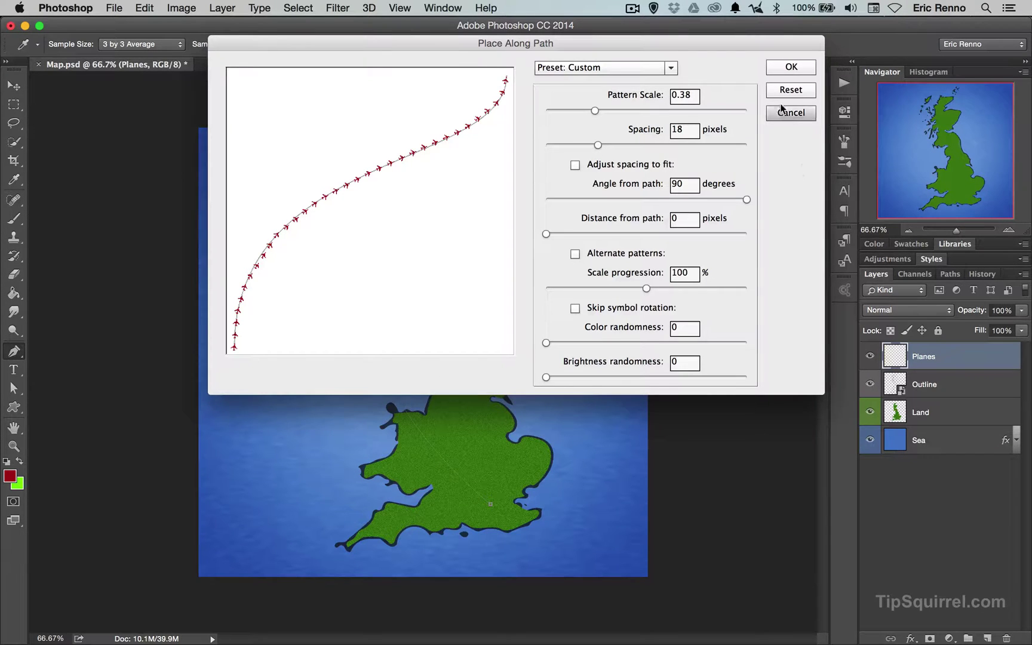
- Place the red planes along the curved path, then deselect Work Path to hide its line
click(781, 71)
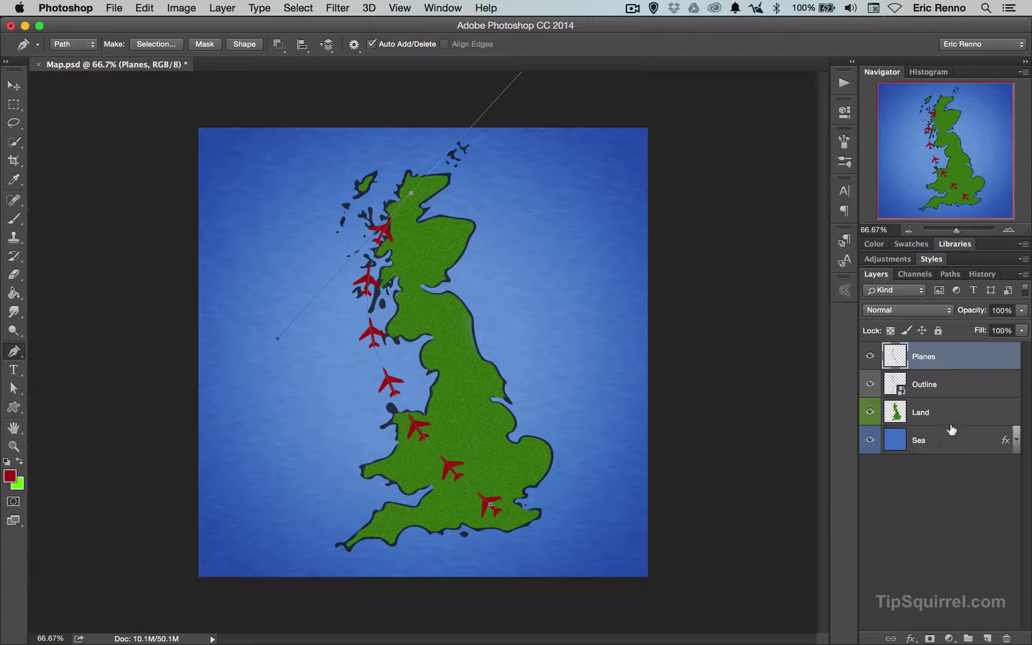
click(949, 275)
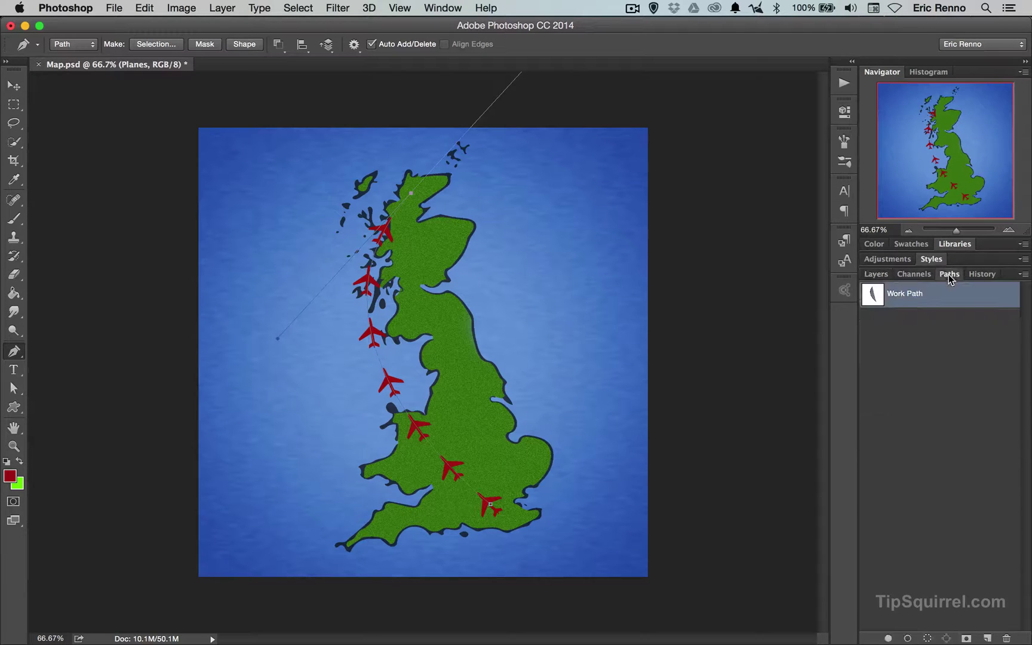
click(954, 364)
click(875, 274)
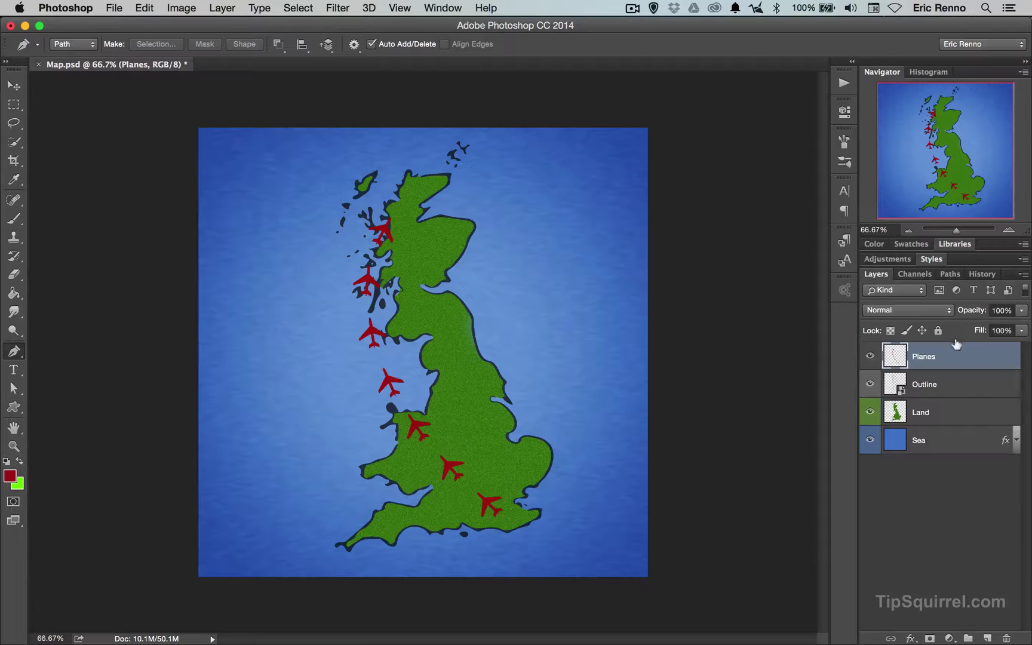
- Give Planes a drop shadow (31 px distance, 29 px size, 45% opacity) plus Bevel & Emboss
double_click(959, 352)
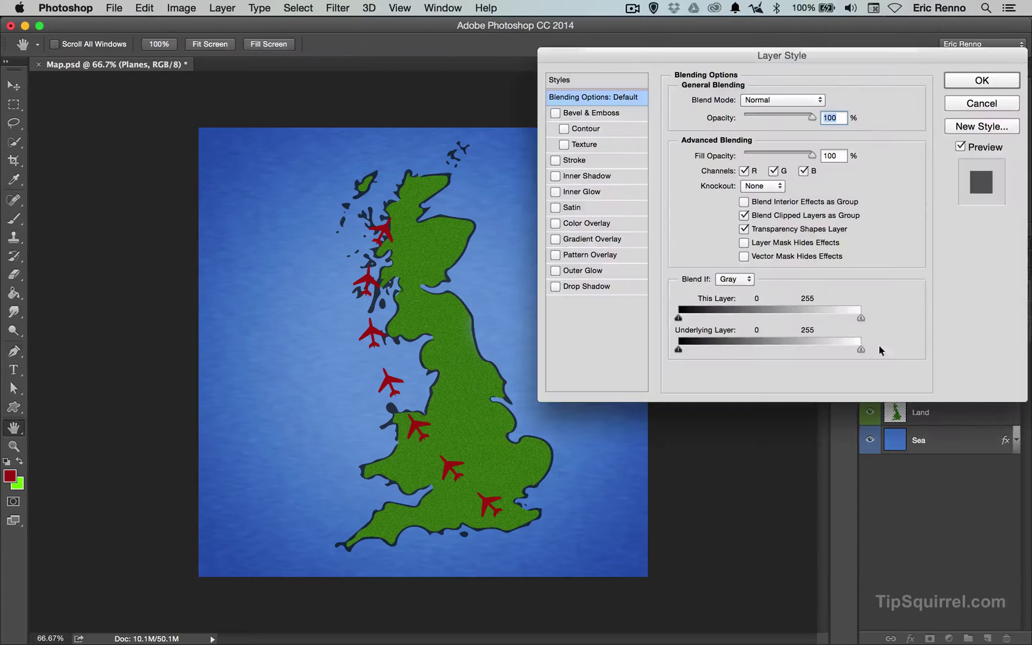
click(606, 291)
drag(398, 379, 411, 380)
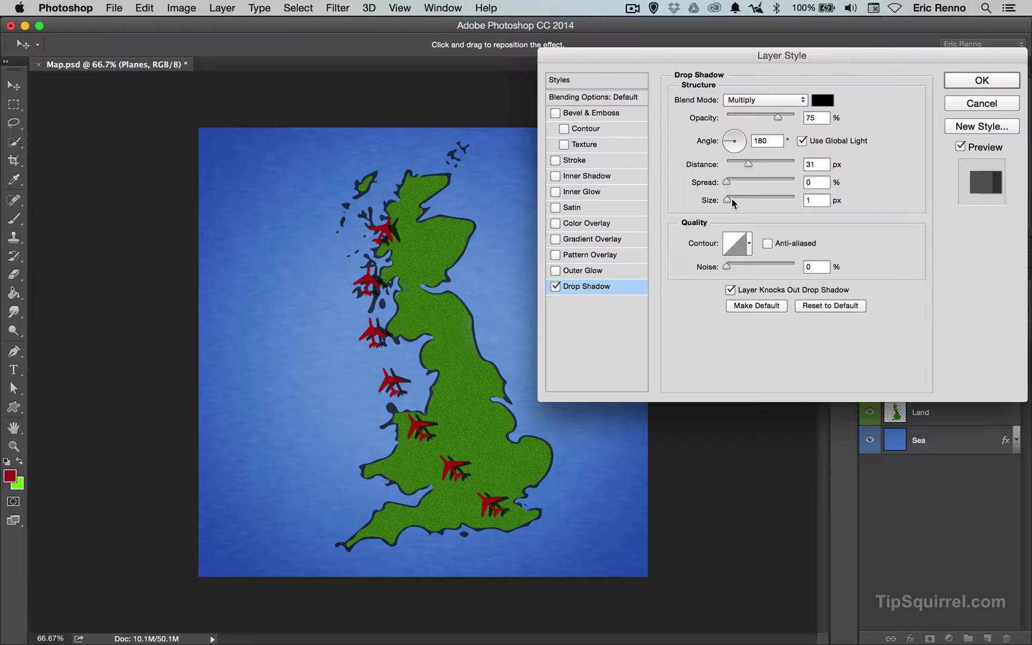
drag(729, 199, 739, 202)
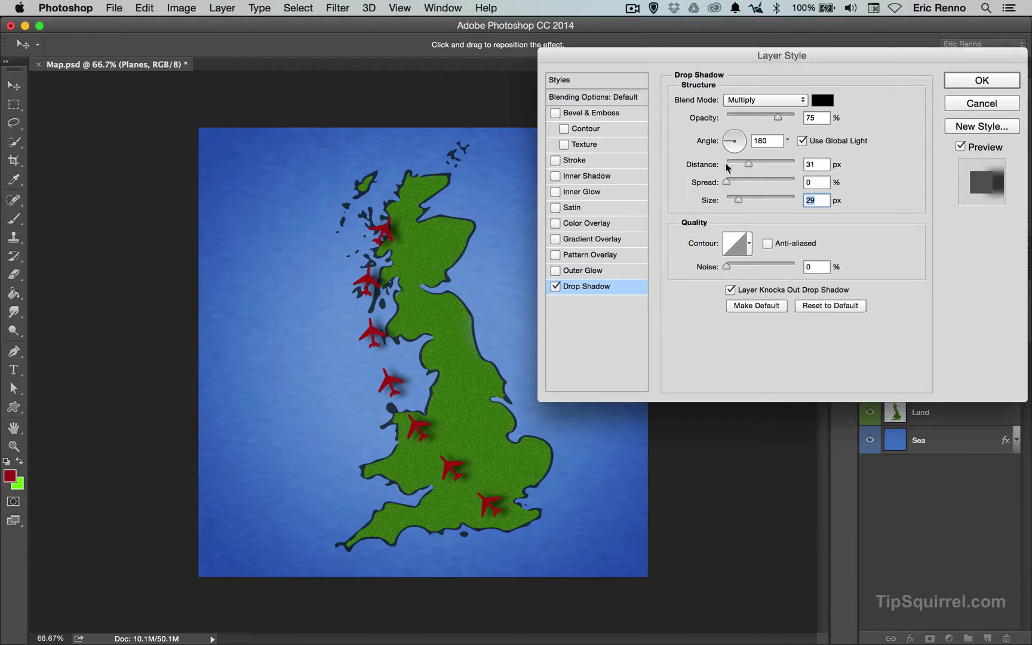
click(767, 116)
drag(768, 117, 759, 117)
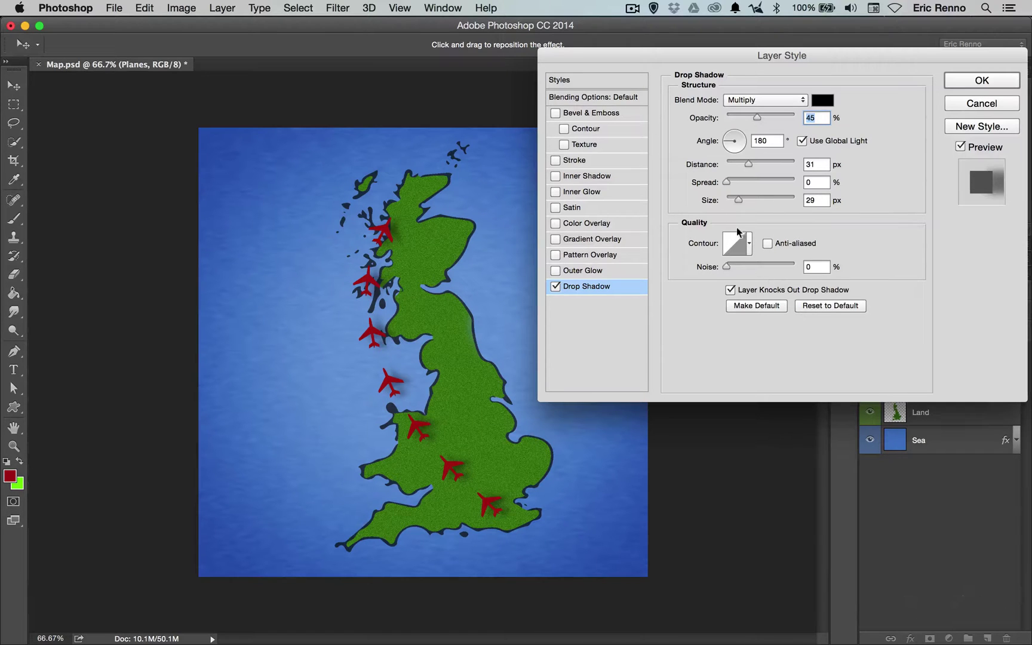
click(575, 114)
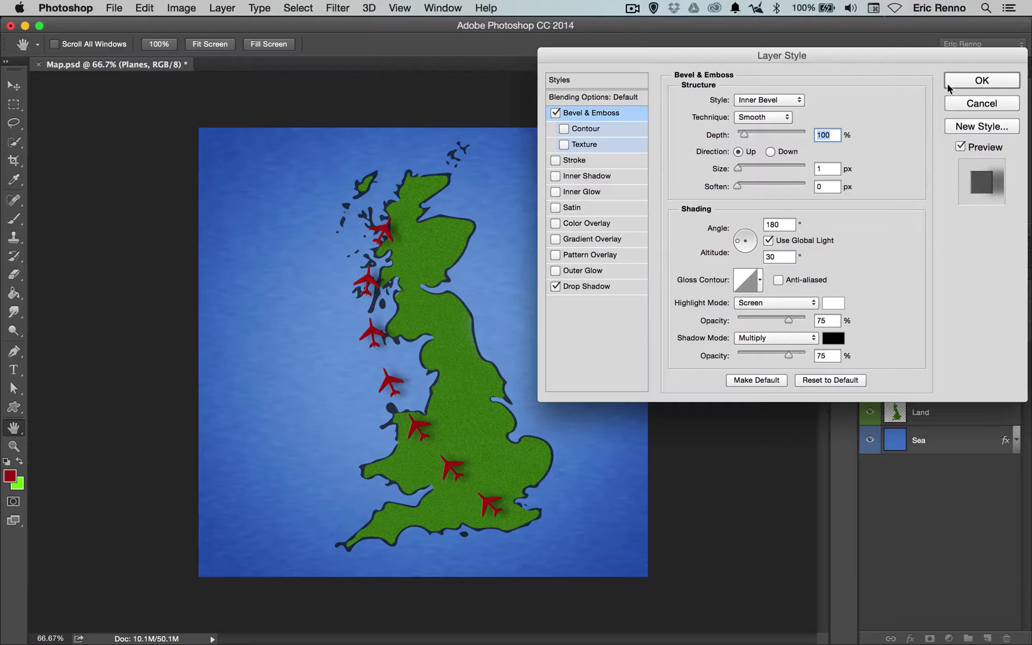
click(982, 81)
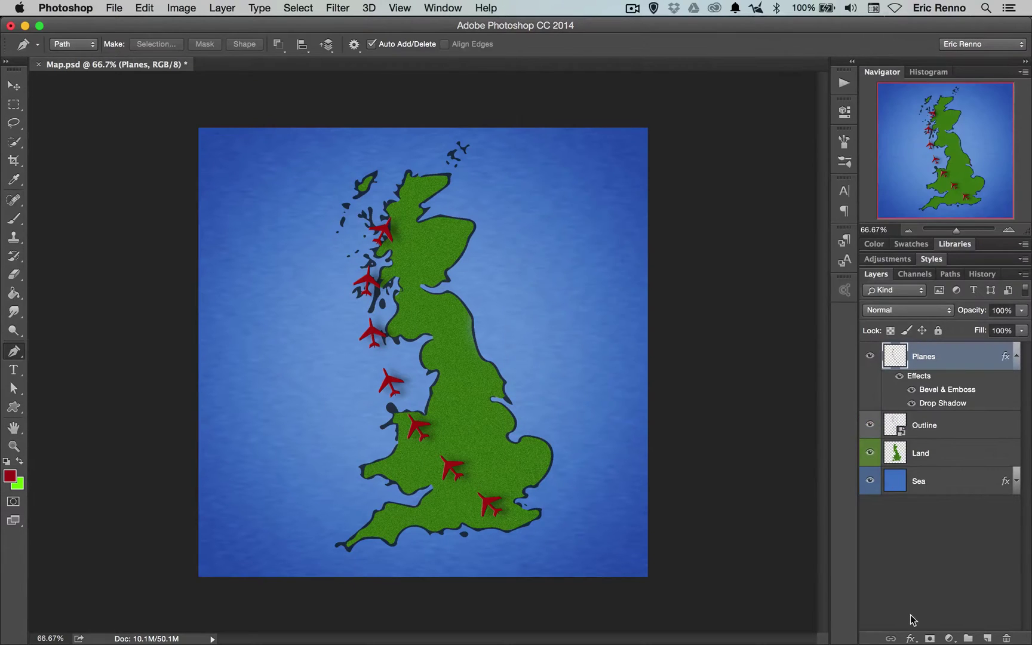